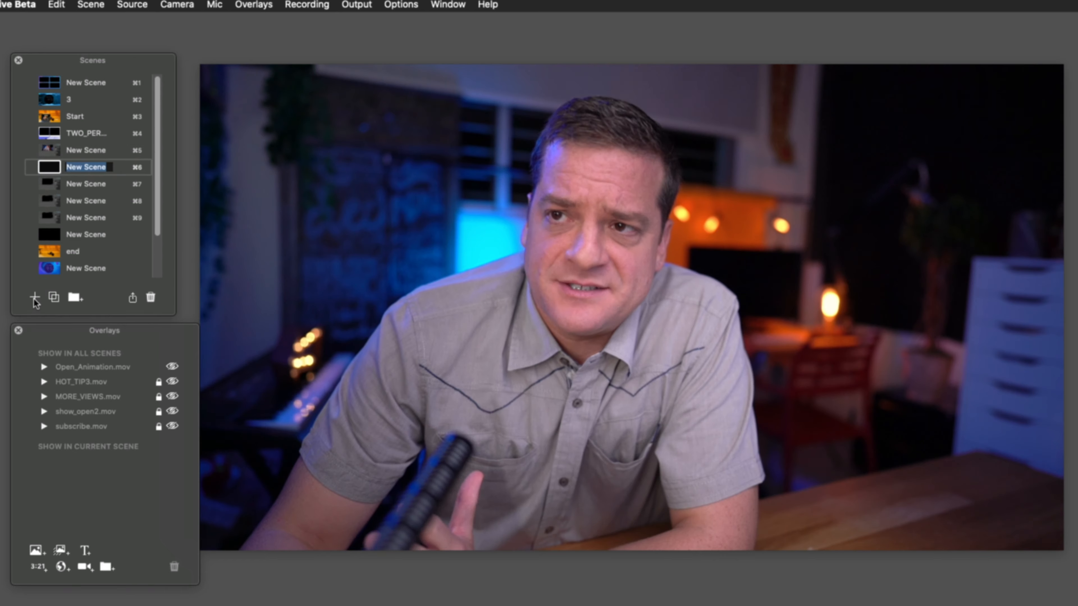
Set the new scene's source to Blank.
mouse_move(368, 262)
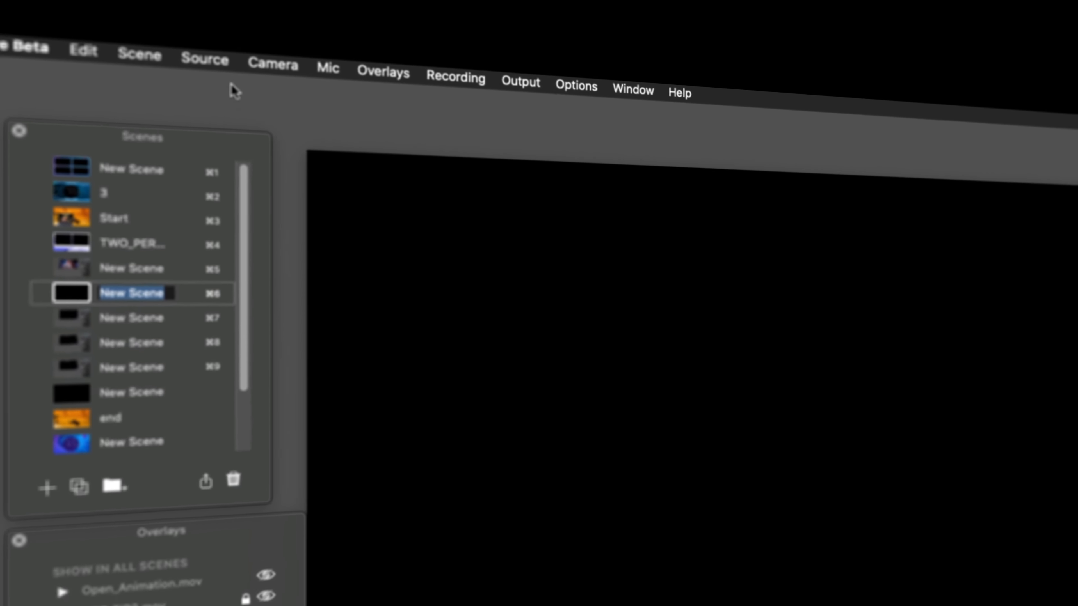
click(169, 30)
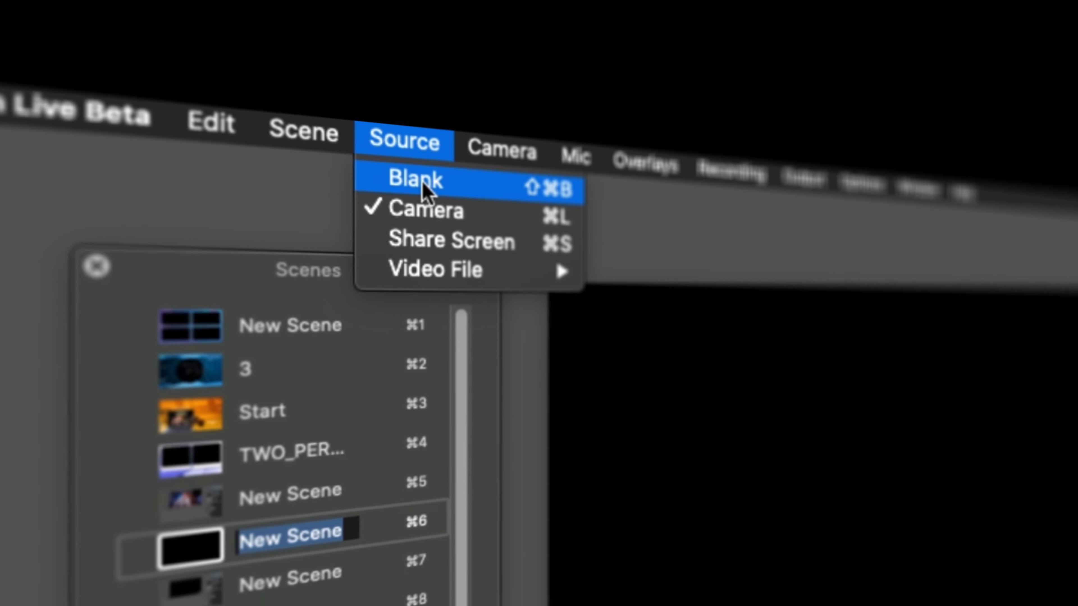
click(425, 221)
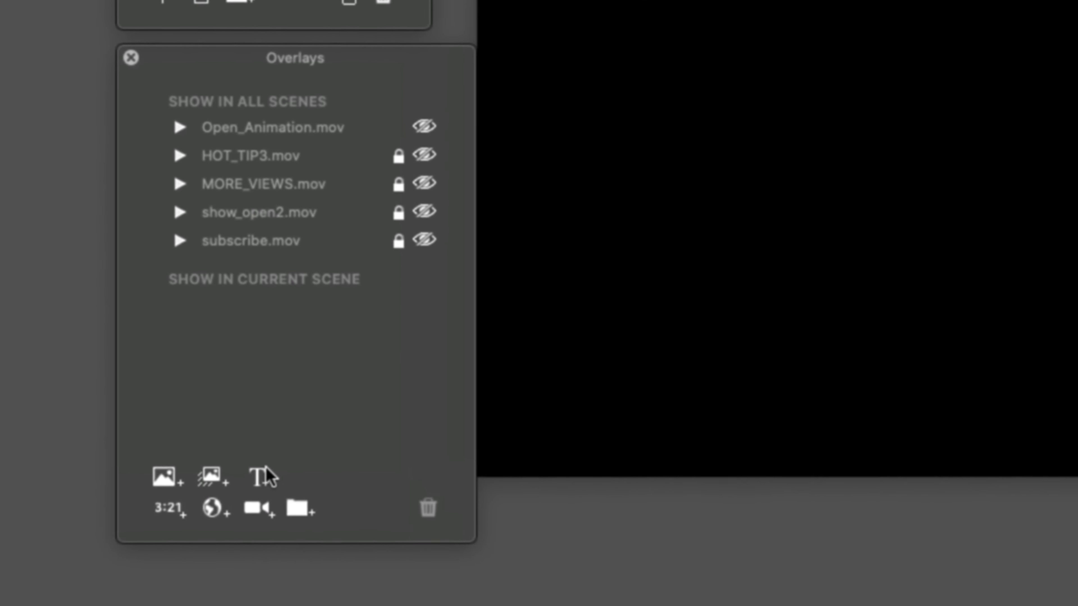
Add a camera overlay to the current scene and assign Cam Link 4K as its camera.
click(256, 512)
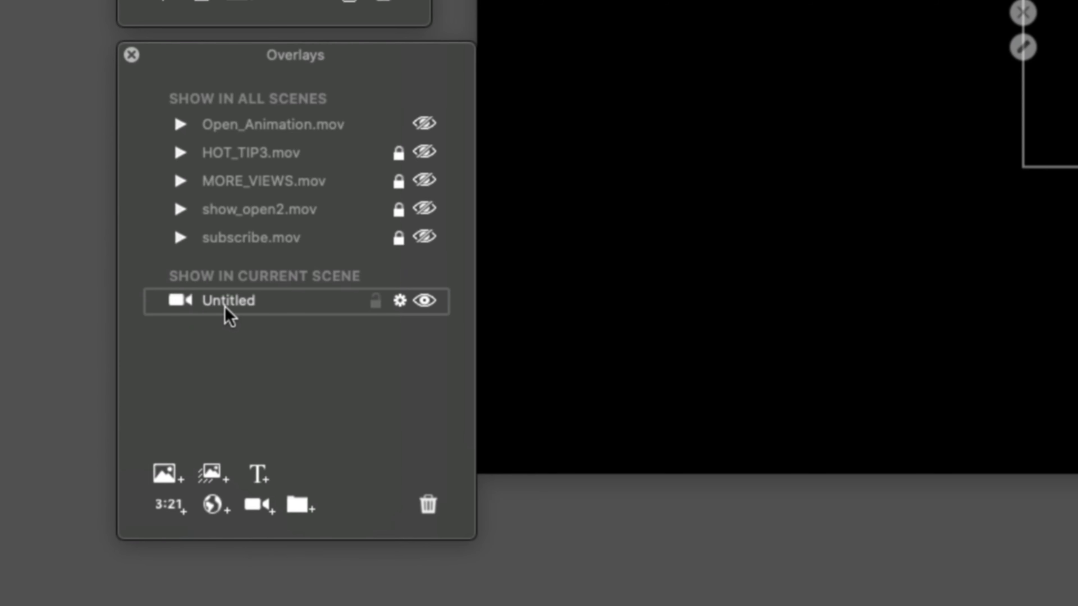
click(399, 301)
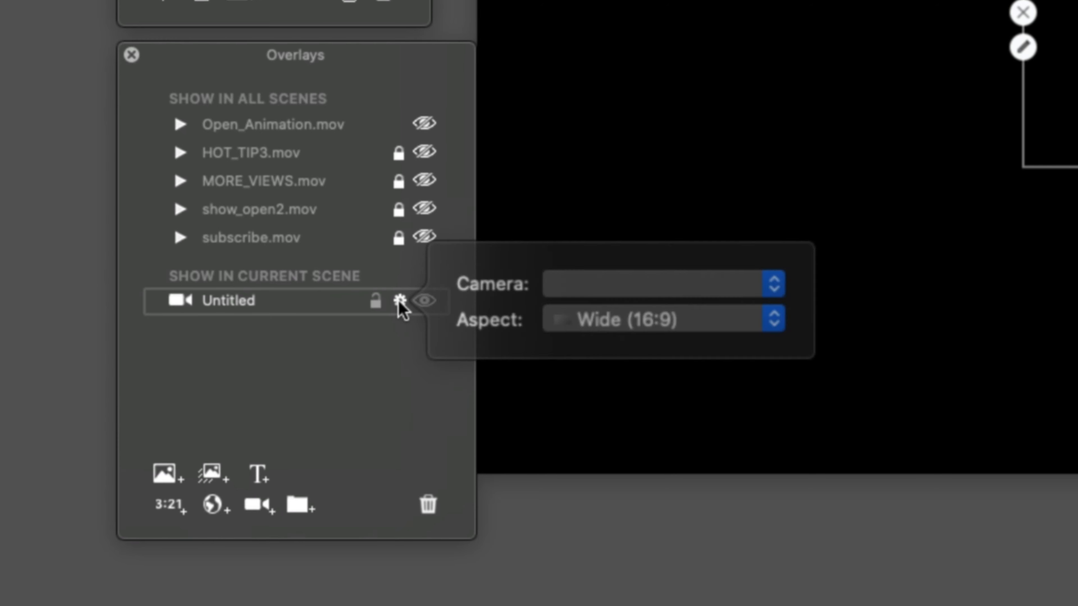
click(582, 293)
click(581, 288)
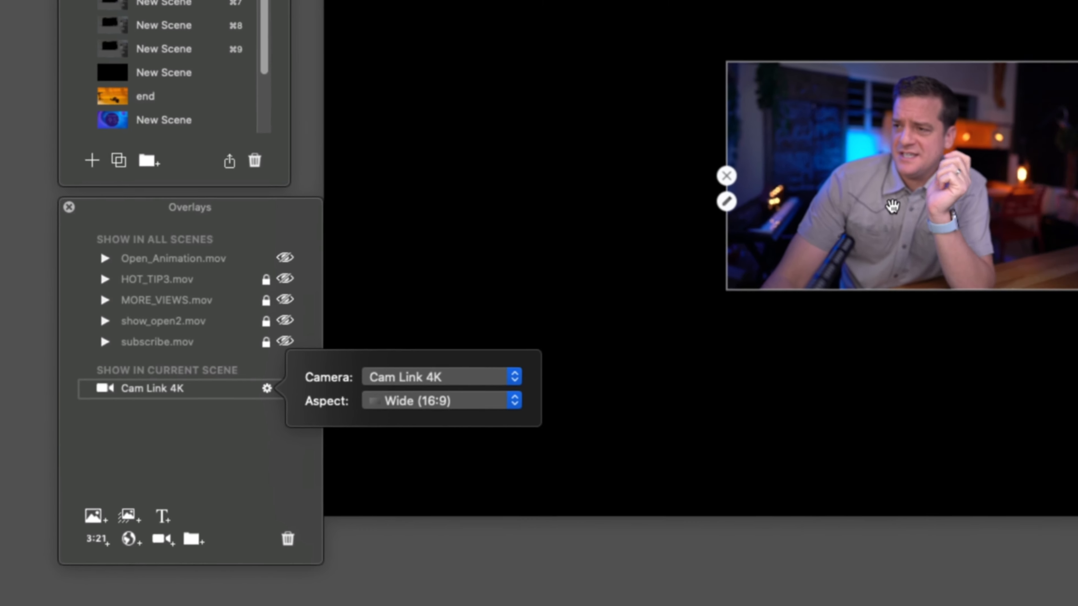
Move the Cam Link 4K overlay to the upper-left area of the canvas and enlarge it.
drag(886, 200, 595, 74)
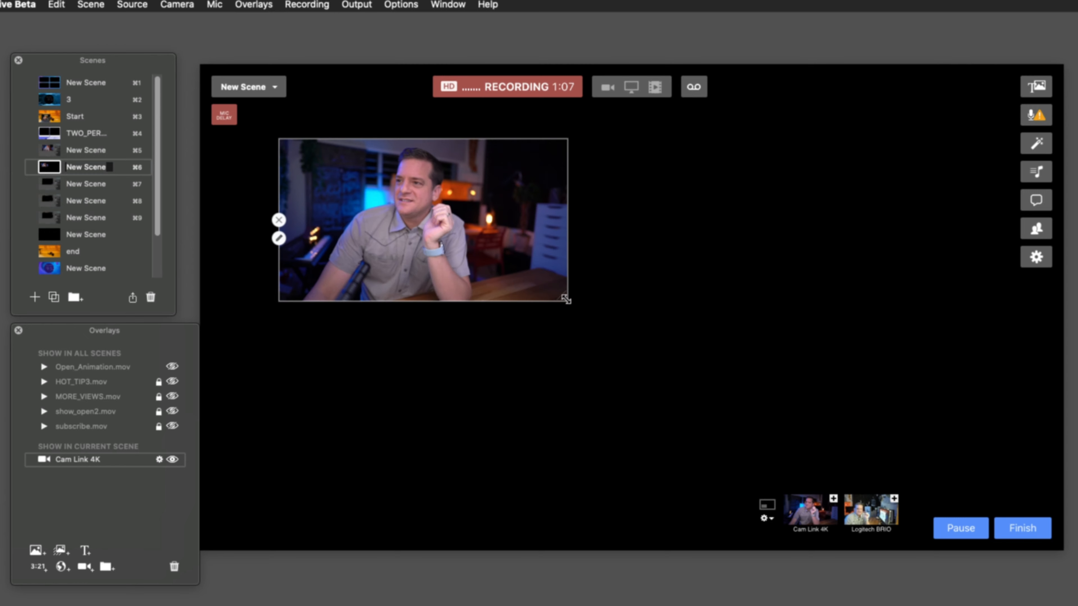
drag(562, 296, 637, 340)
drag(509, 278, 507, 280)
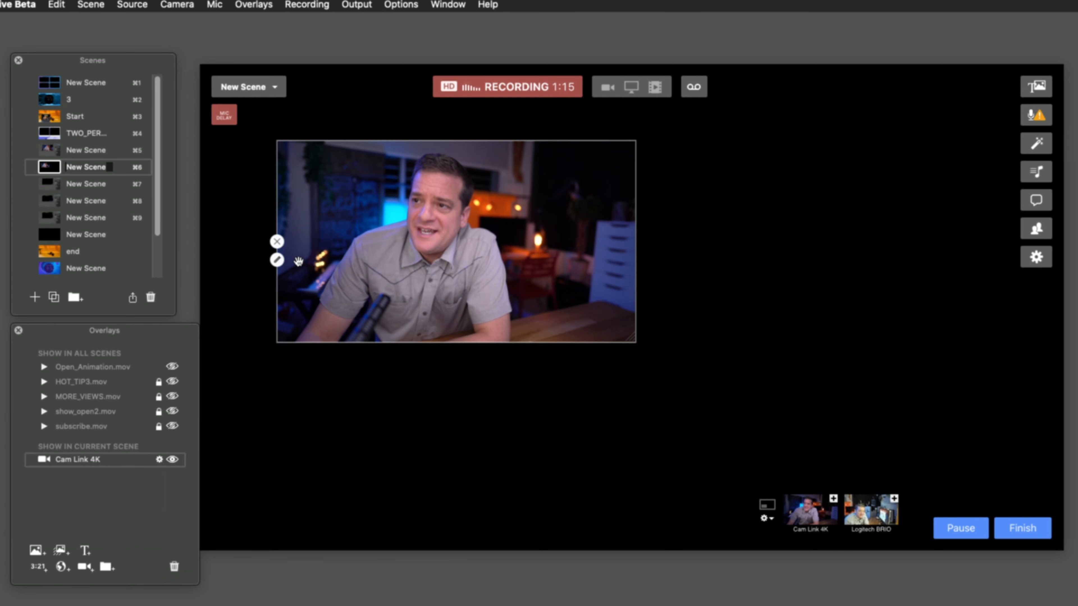
Set the Cam Link 4K overlay's aspect to Custom and reshape its frame into a wide, short rectangle.
click(277, 260)
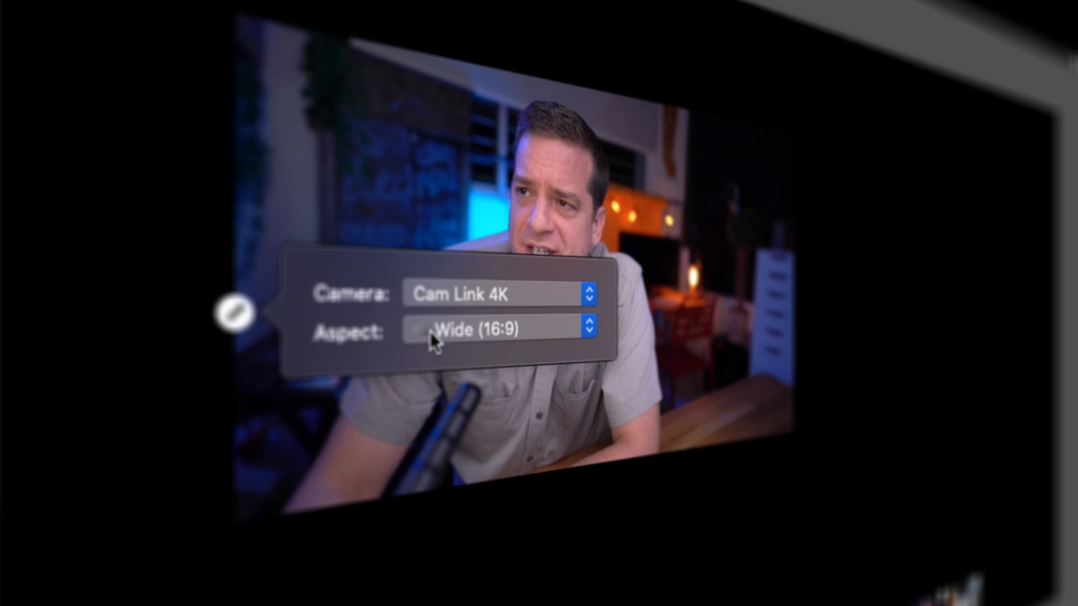
click(441, 338)
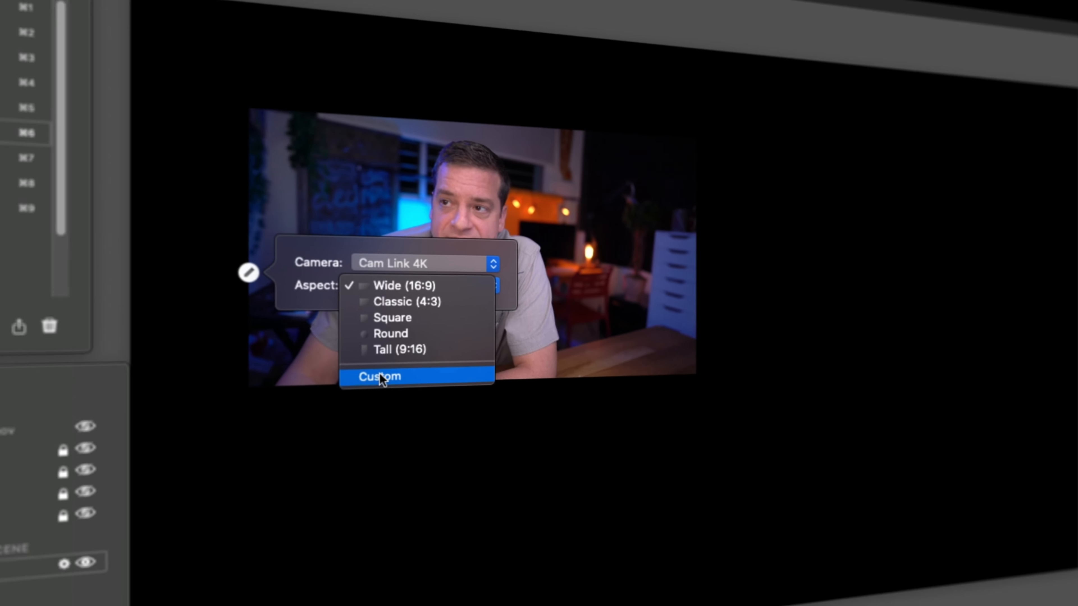
click(380, 377)
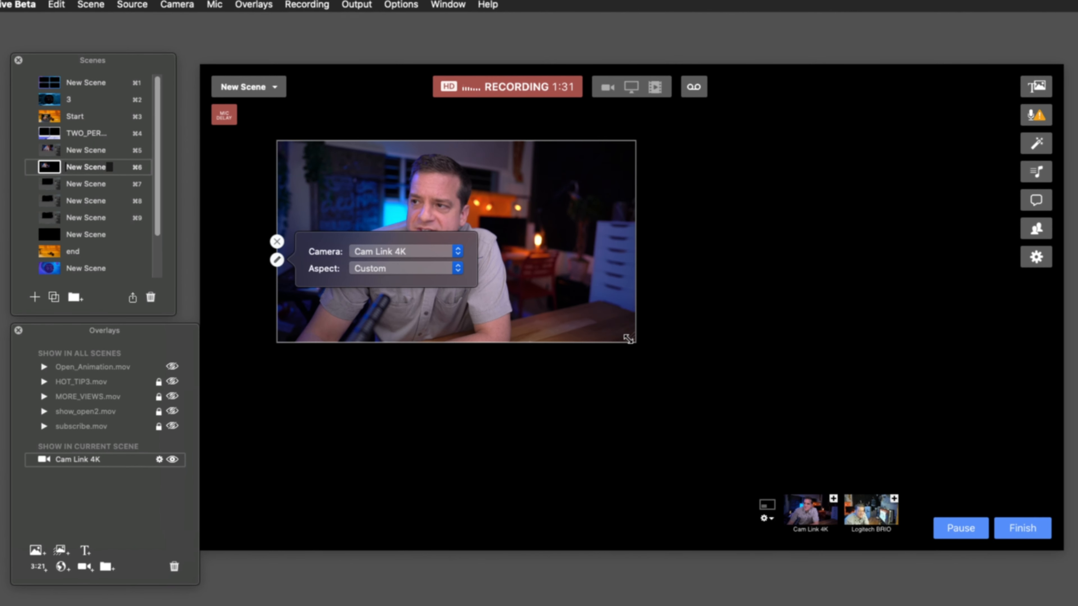
drag(627, 338, 342, 240)
drag(469, 135, 525, 252)
drag(392, 215, 361, 268)
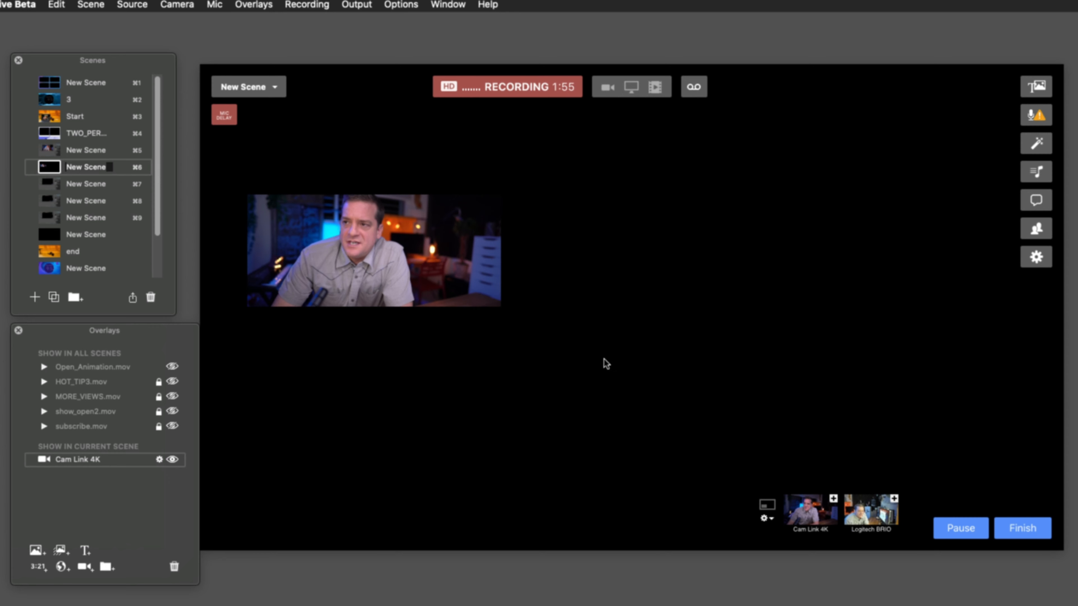
Make the overlay's frame taller and duplicate the overlay four times across the canvas.
mouse_move(390, 274)
mouse_down()
mouse_move(372, 236)
mouse_move(381, 272)
mouse_up()
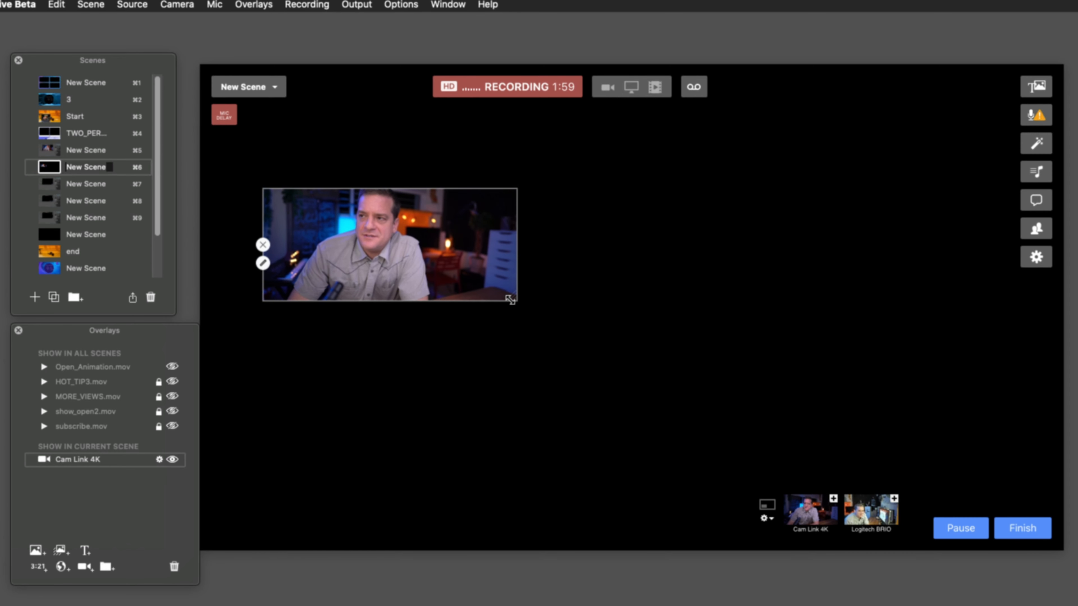
drag(512, 302, 491, 313)
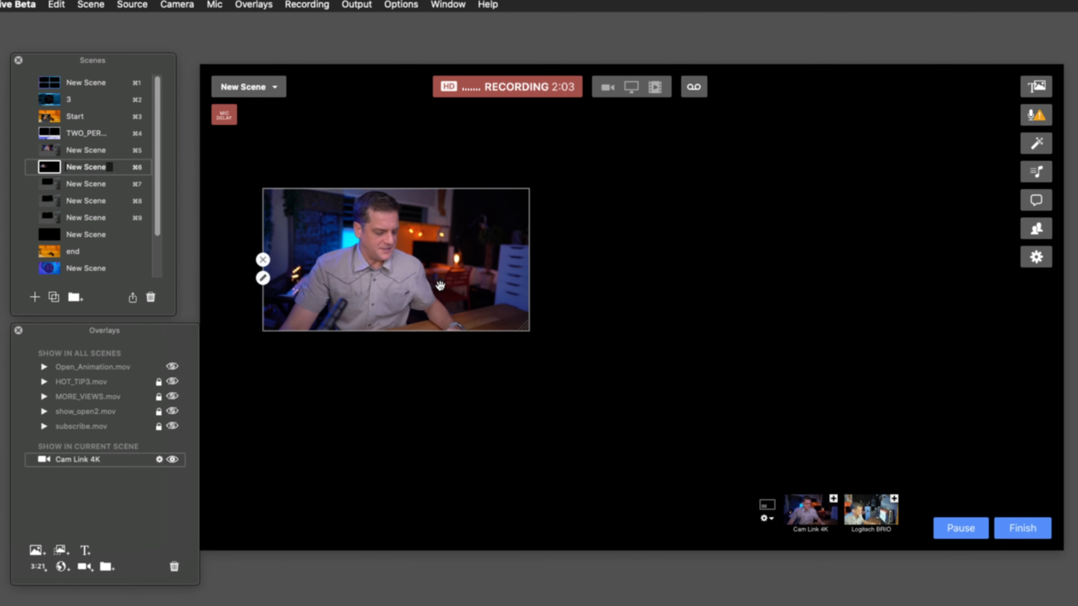
drag(437, 283, 384, 305)
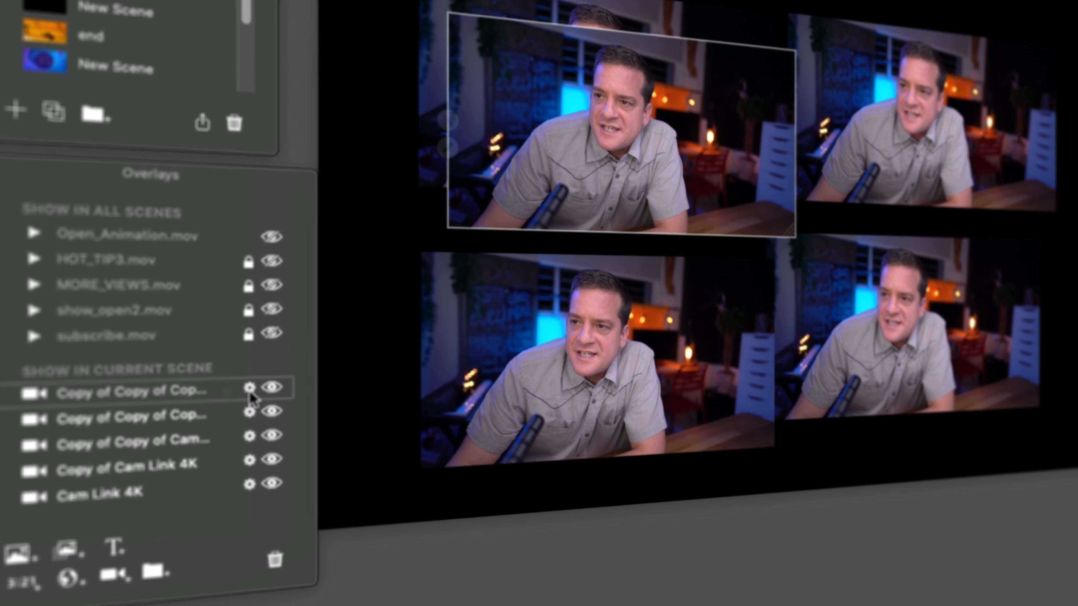
Switch the topmost overlay copy's camera to Logitech BRIO and back to Cam Link 4K.
click(159, 460)
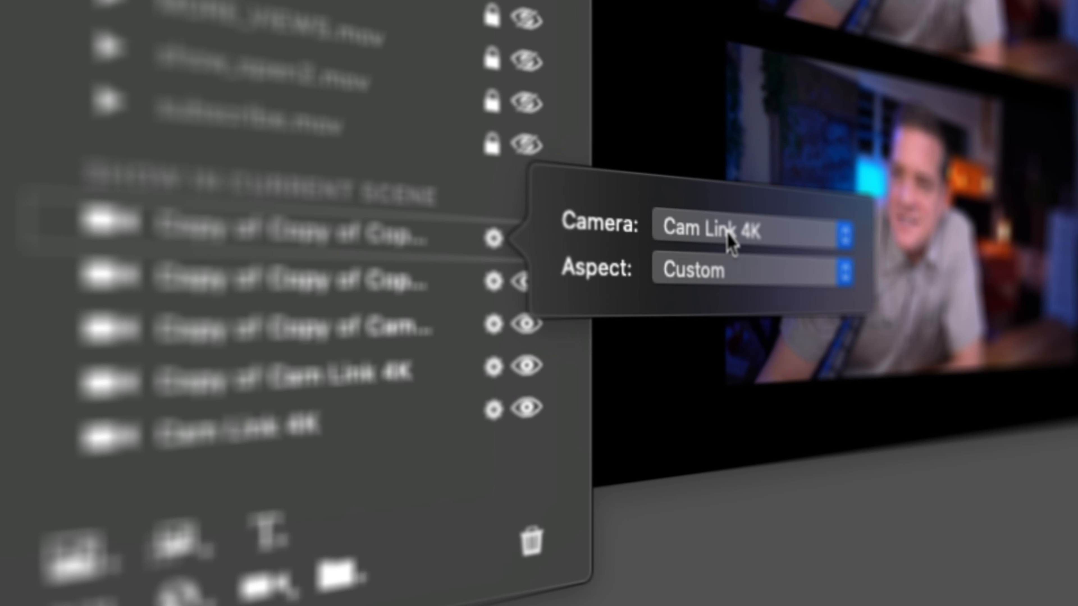
click(731, 242)
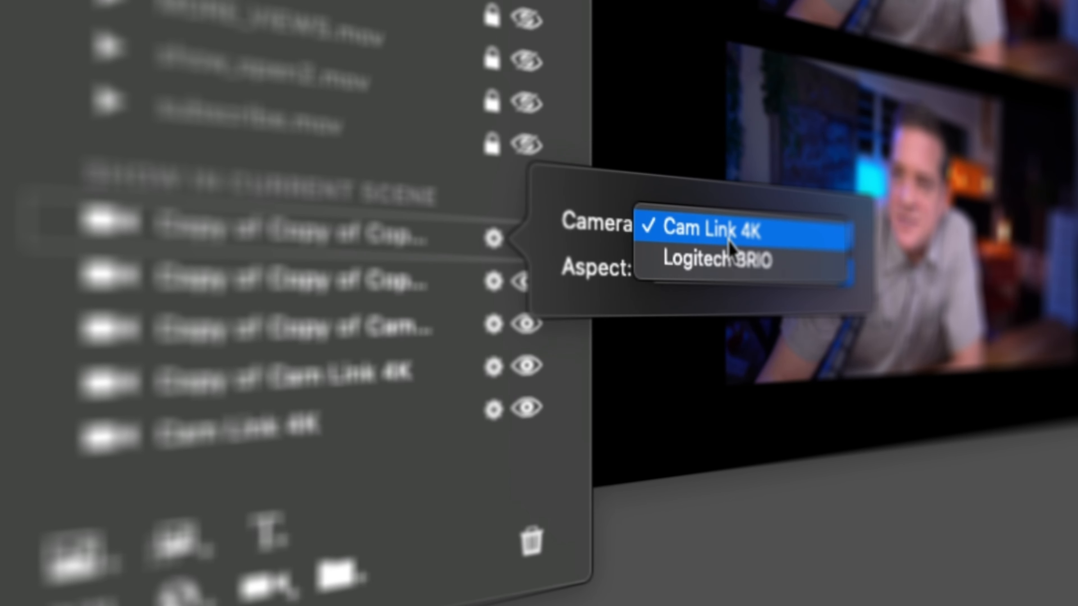
click(728, 248)
click(729, 241)
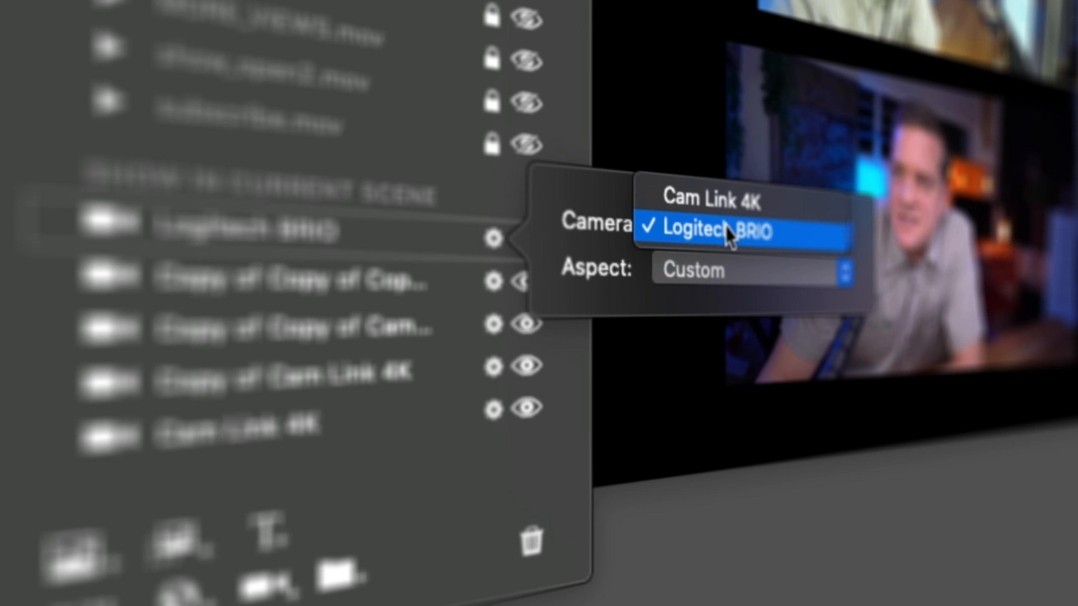
click(731, 207)
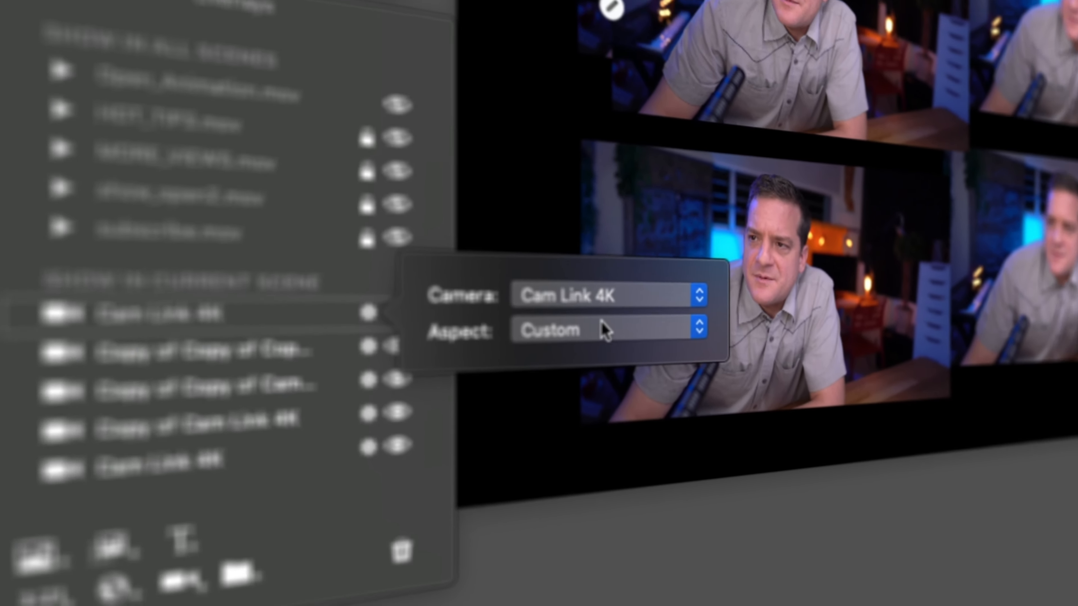
Give the topmost overlay copy the Round aspect and place it on the right side of the canvas.
click(743, 280)
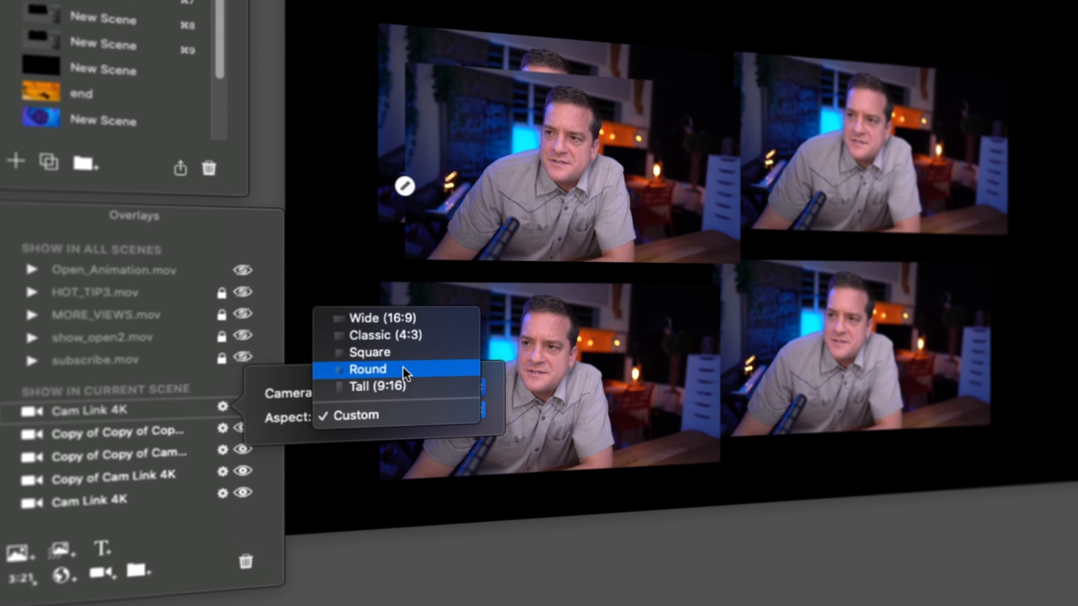
click(403, 369)
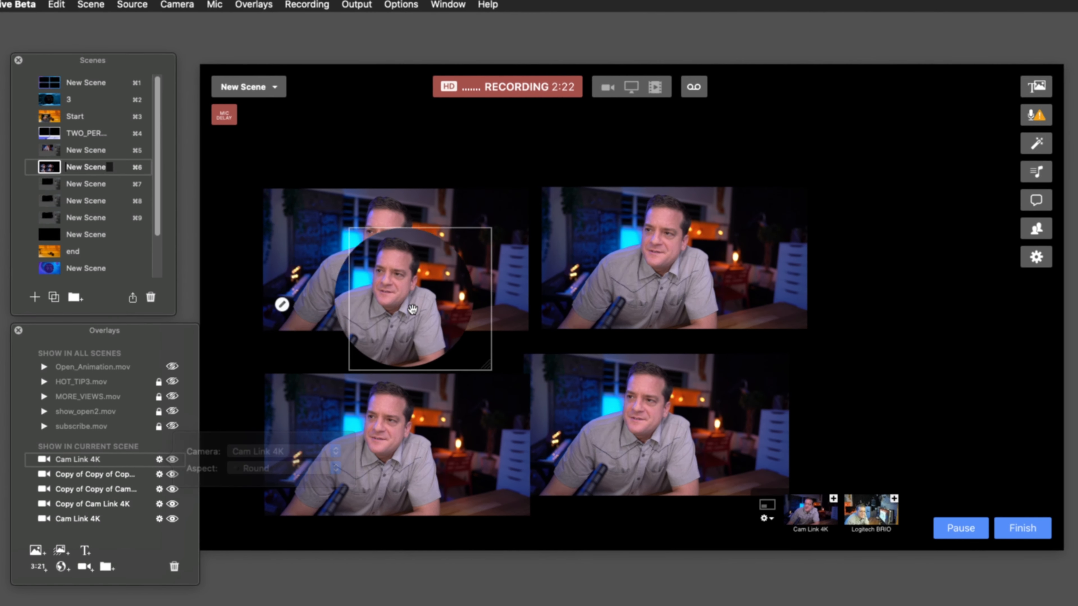
drag(412, 309, 903, 285)
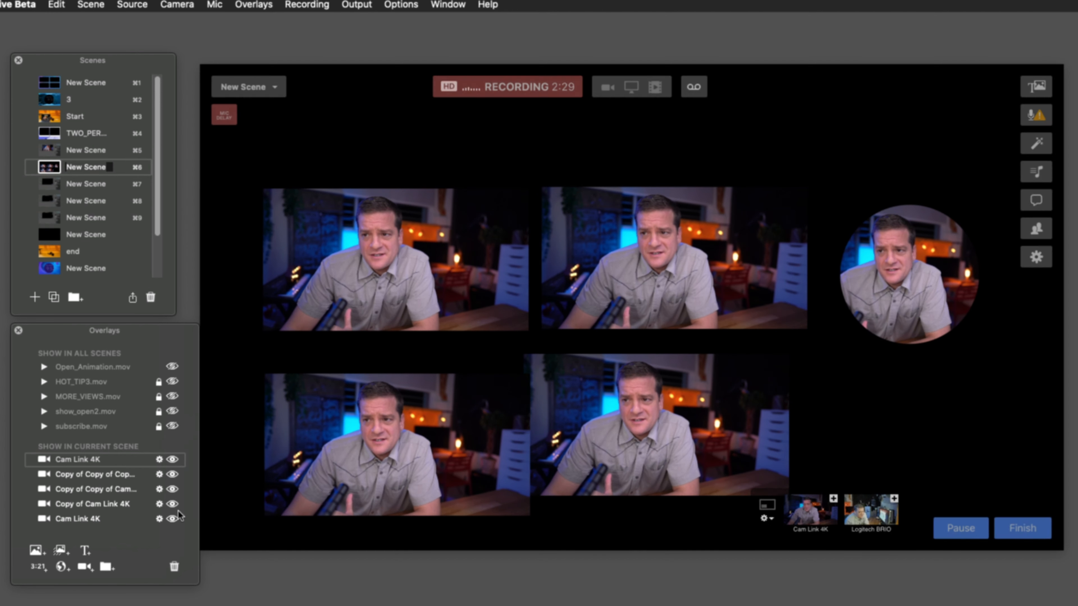
Delete all camera overlays from the current scene.
shift+click(72, 514)
drag(105, 513, 174, 567)
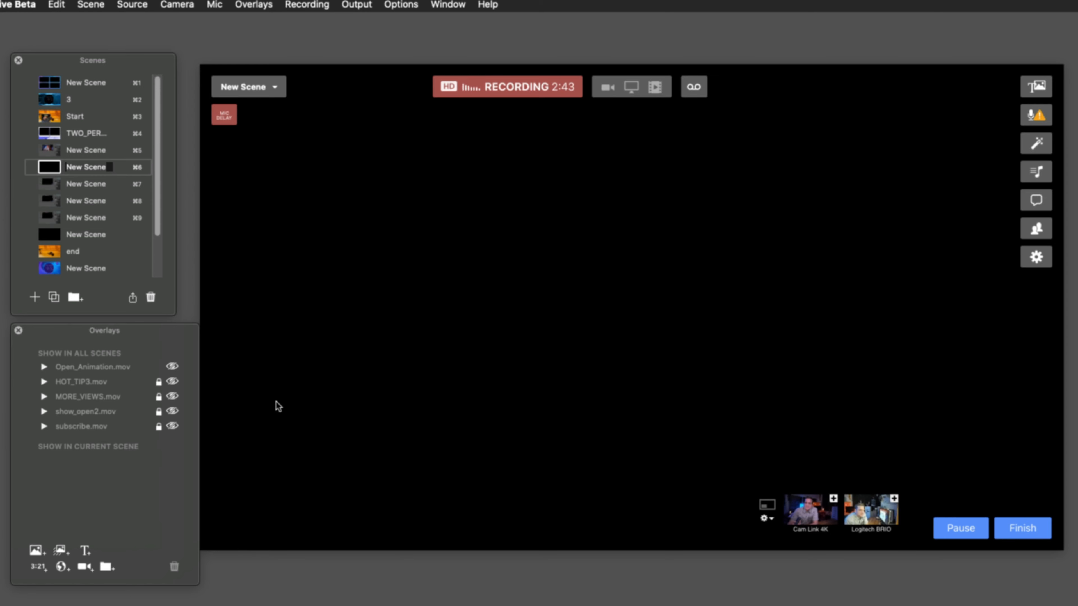
Switch to Finder and bring two_person2.mov into the scene as an animated overlay.
key(super+Tab)
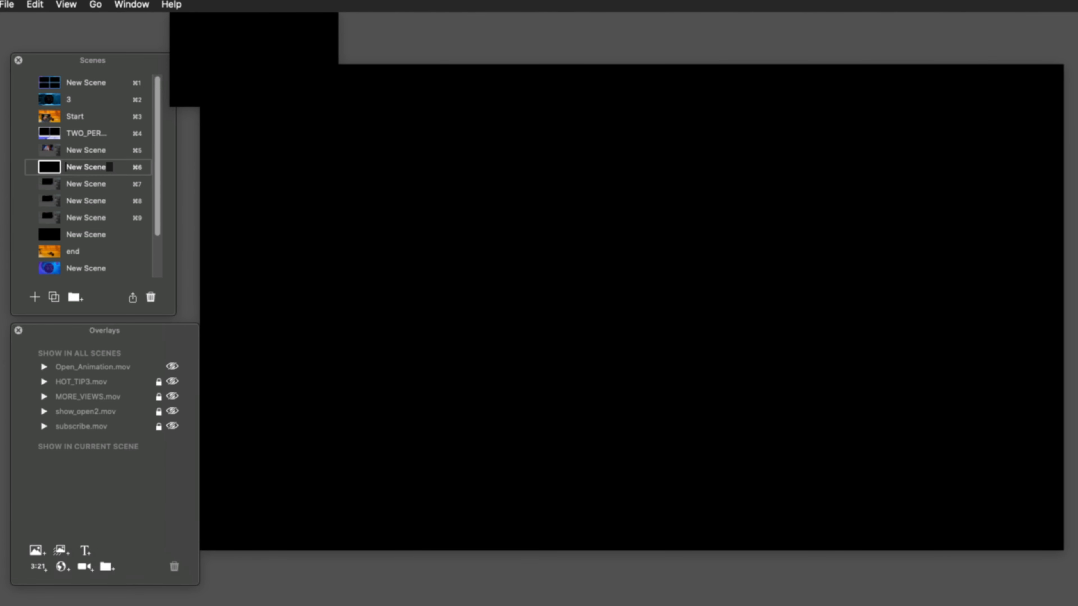
drag(1075, 480, 107, 488)
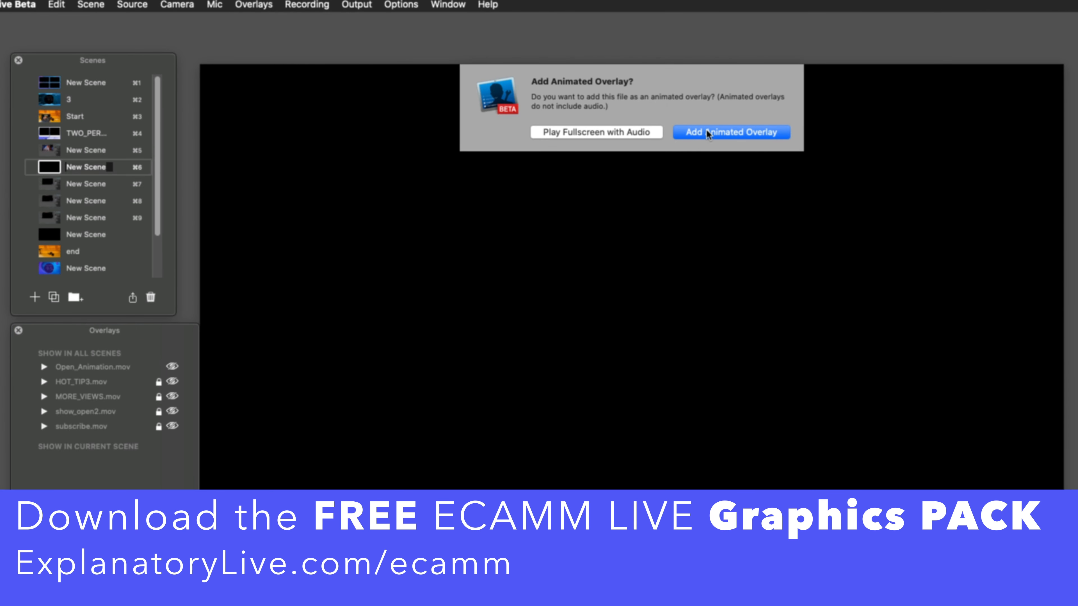
click(712, 131)
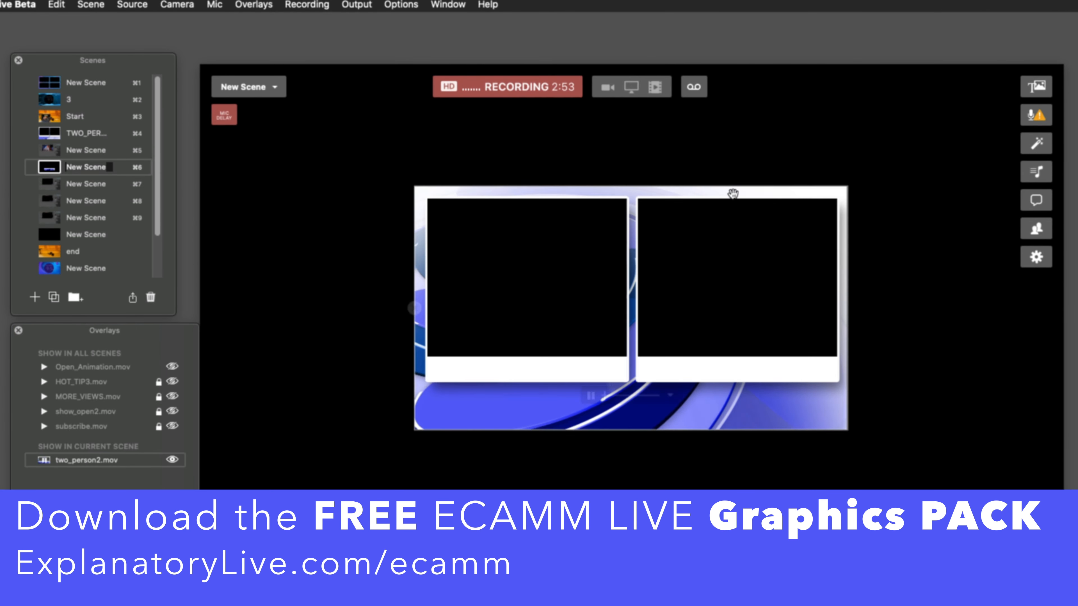
Set the two_person2.mov overlay to loop when finished and enlarge it to fill the canvas.
click(670, 395)
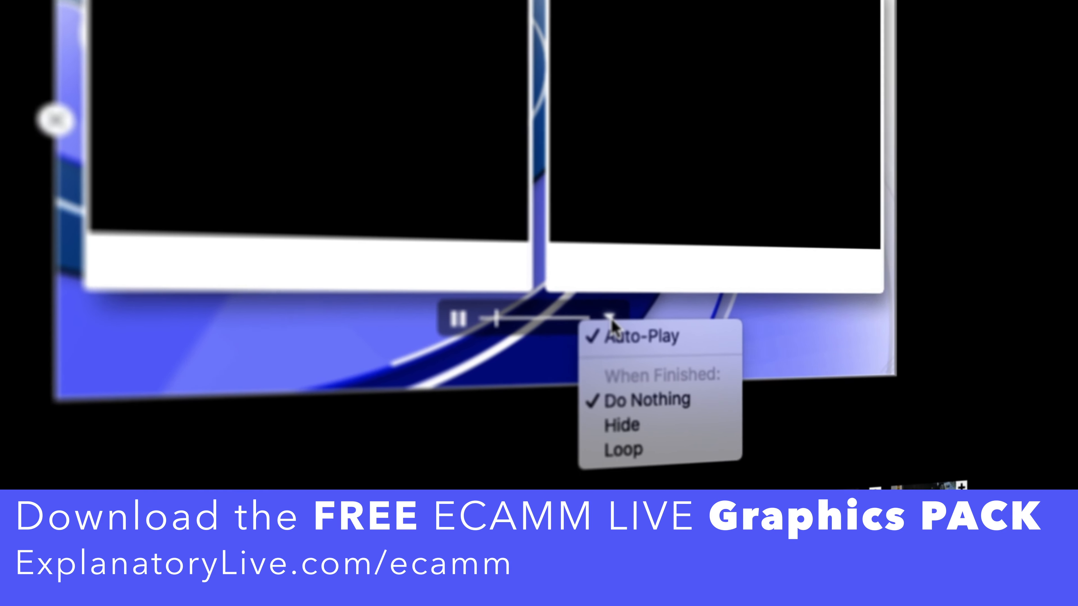
click(640, 450)
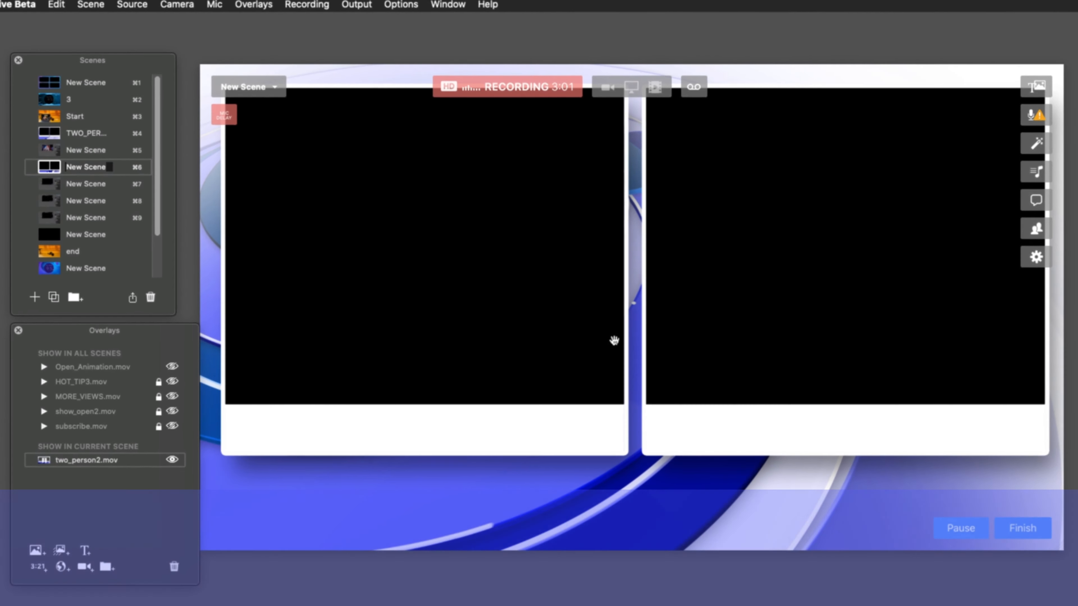
mouse_move(619, 360)
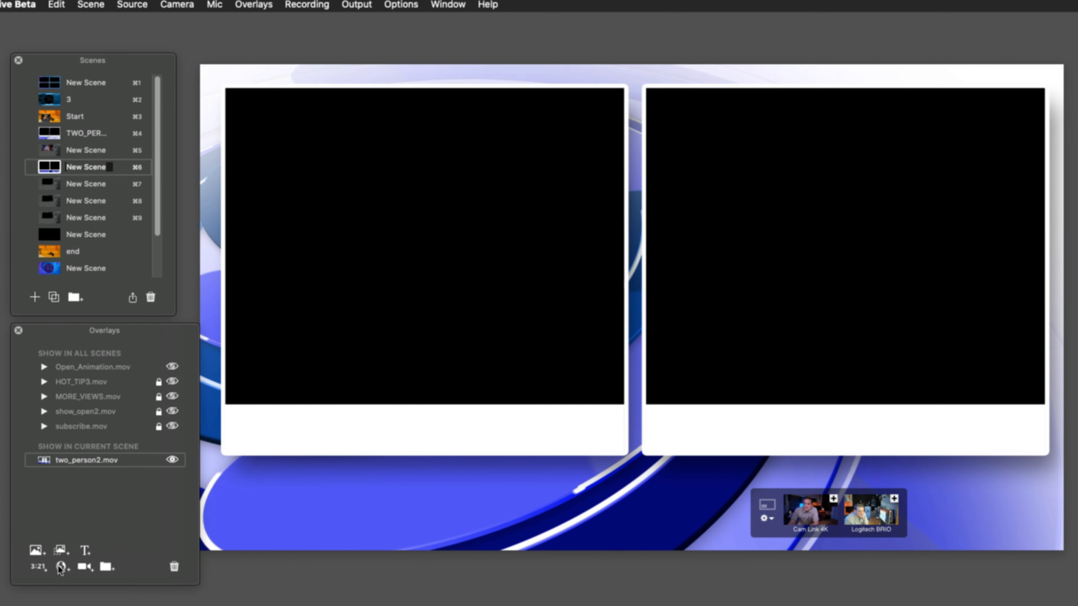
Add a camera overlay using Cam Link 4K and align it with the upper-left corner of the graphic's left frame.
click(79, 568)
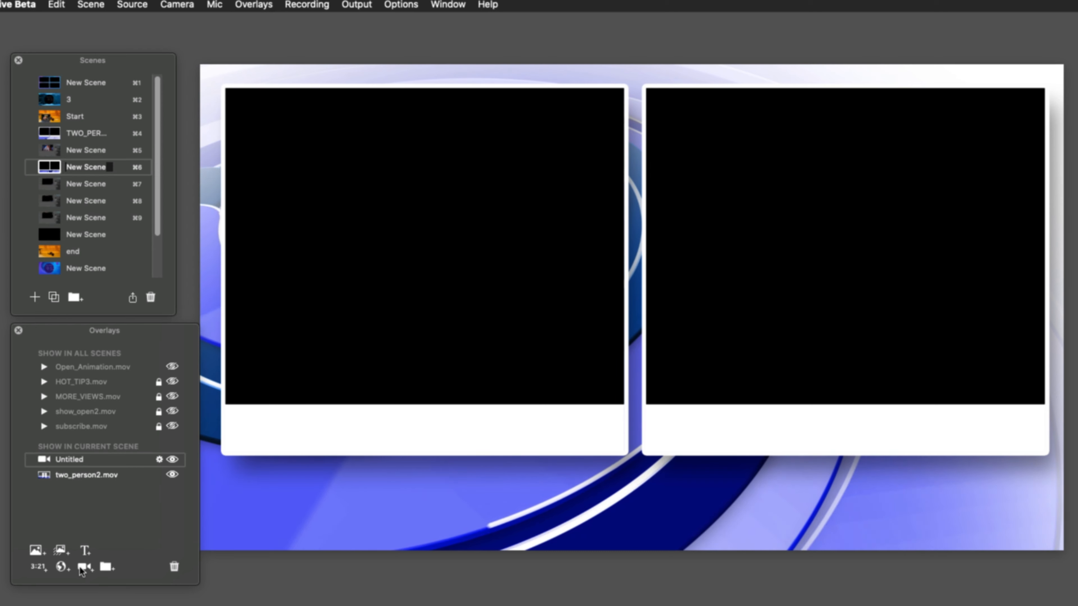
mouse_move(72, 459)
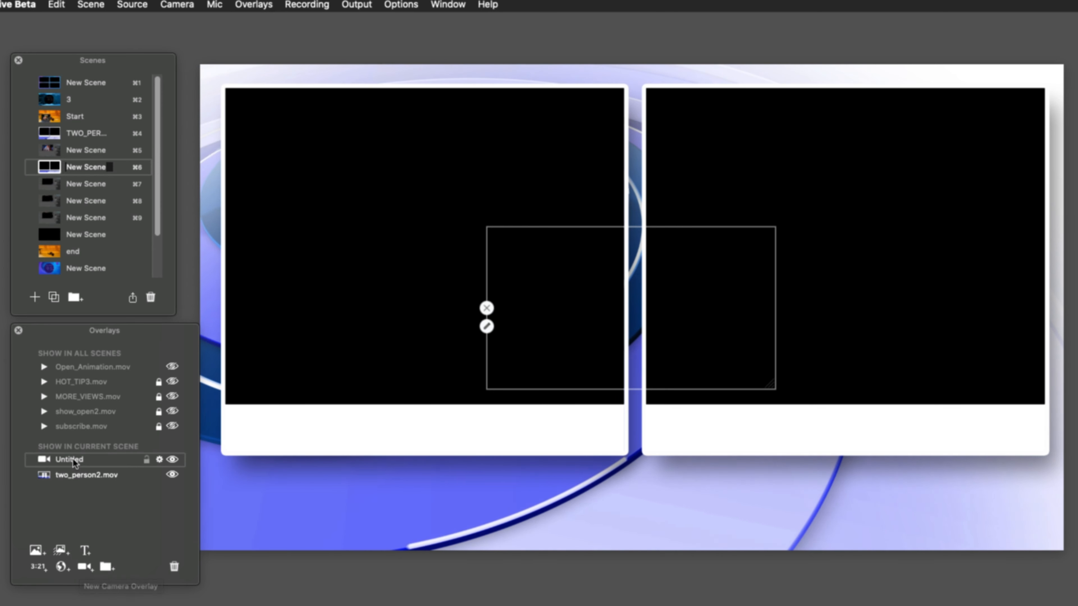
click(159, 460)
click(253, 451)
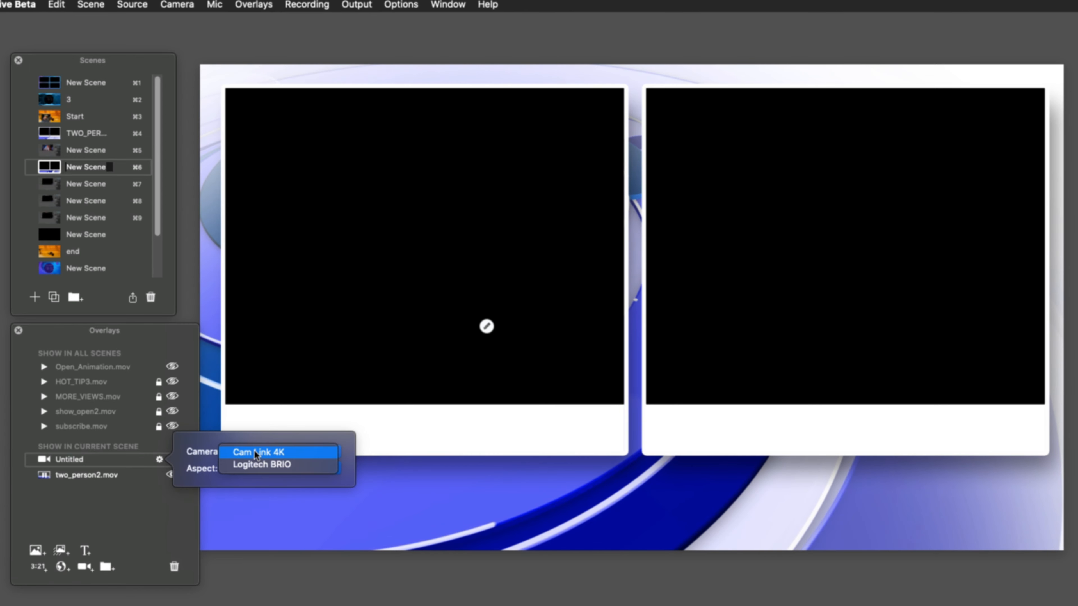
click(255, 453)
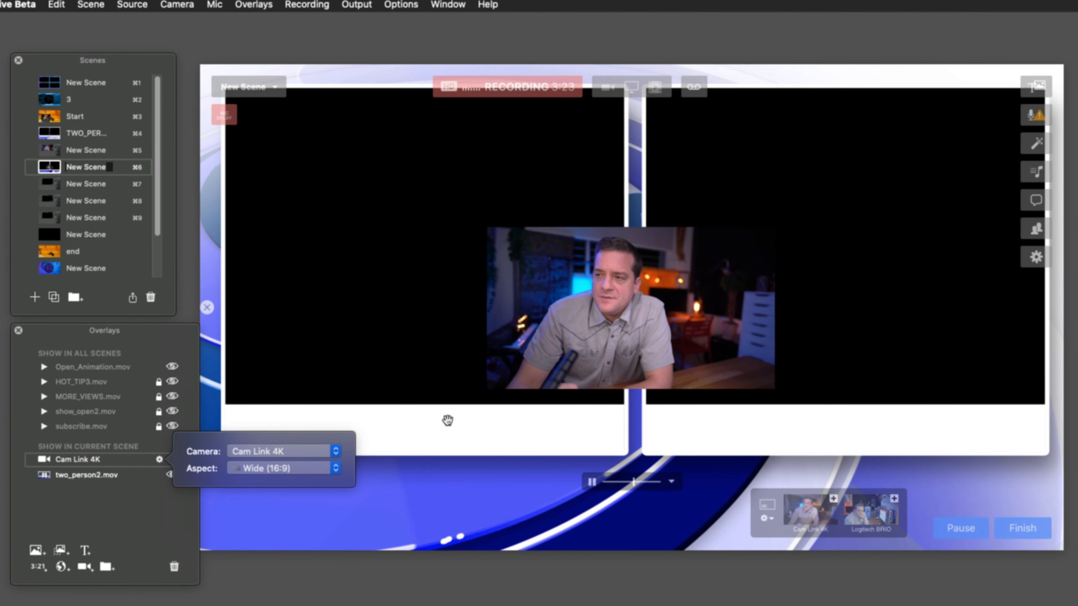
drag(547, 366, 285, 226)
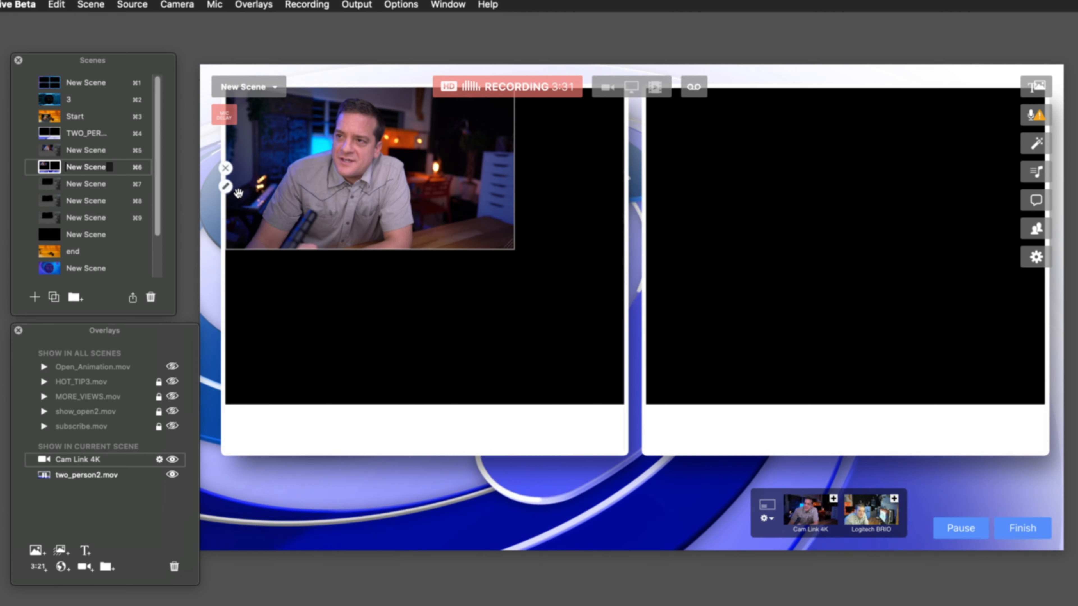
Set the Cam Link 4K overlay's aspect to Custom and resize it to fill the graphic's left frame.
click(225, 187)
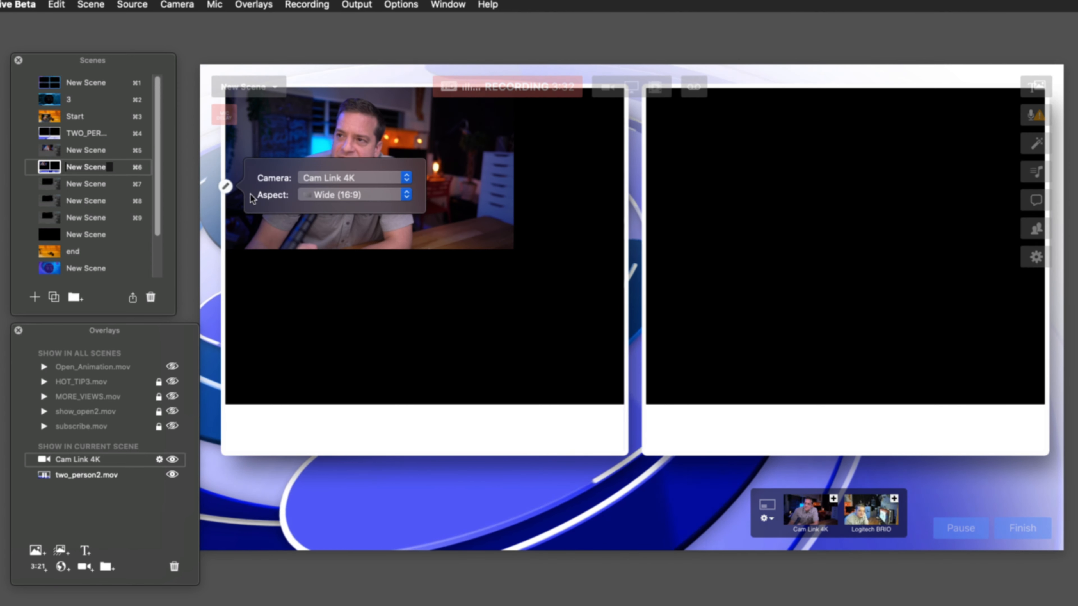
click(352, 198)
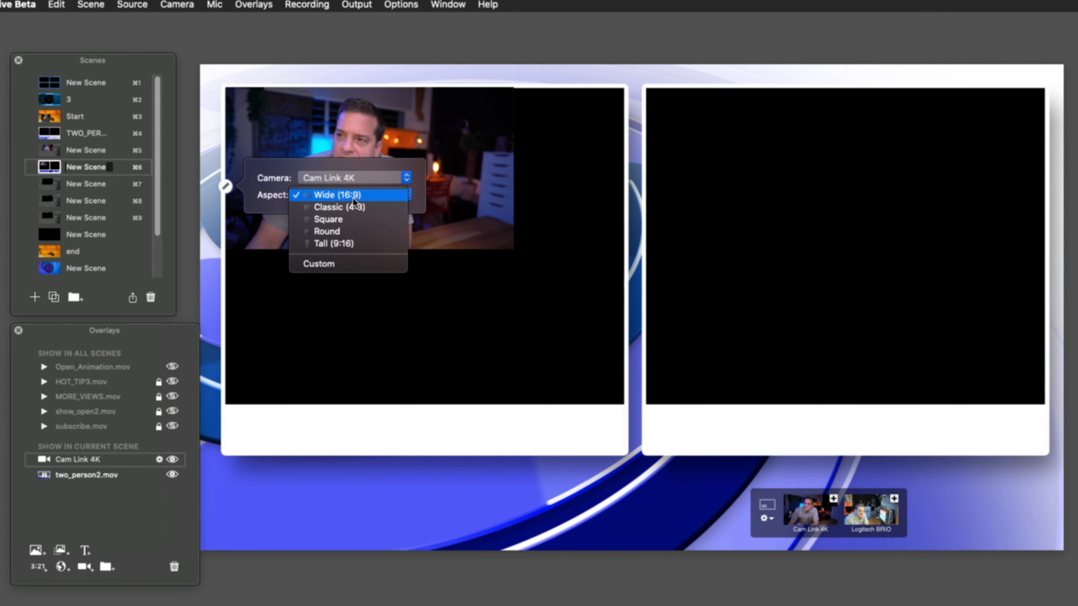
click(351, 264)
drag(510, 248, 622, 403)
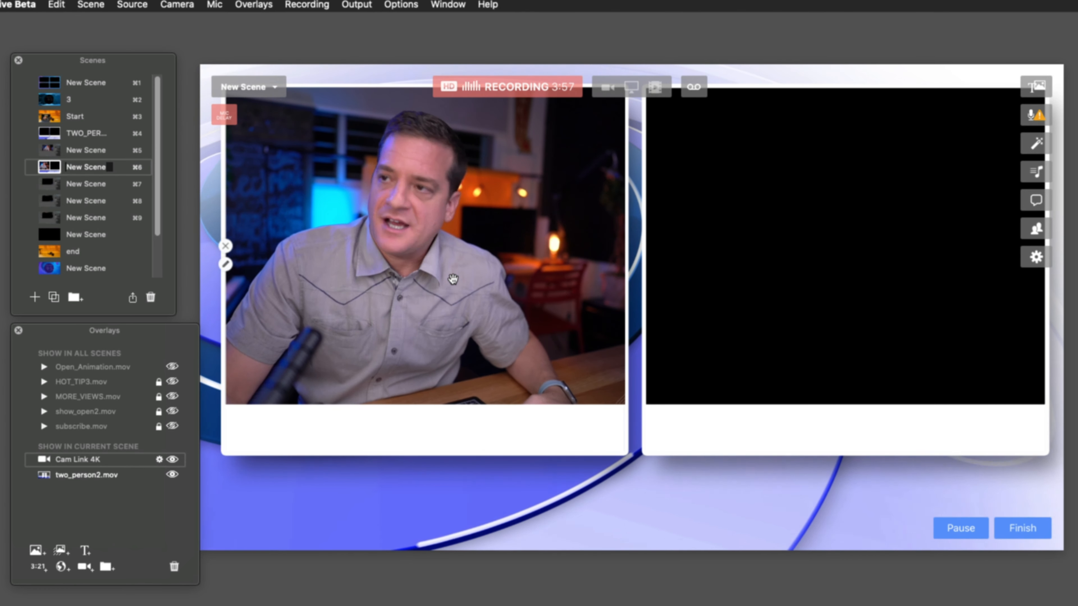
Duplicate the Cam Link 4K overlay into the graphic's right frame and view the copy's available camera sources.
mouse_move(453, 279)
mouse_down()
mouse_move(928, 278)
mouse_move(874, 279)
mouse_up()
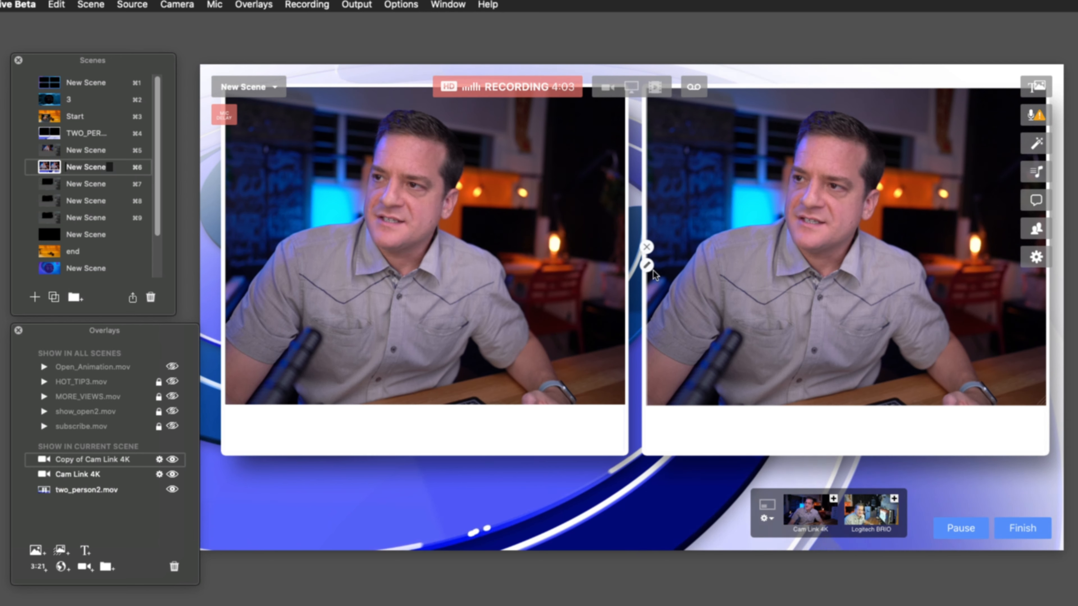
click(646, 265)
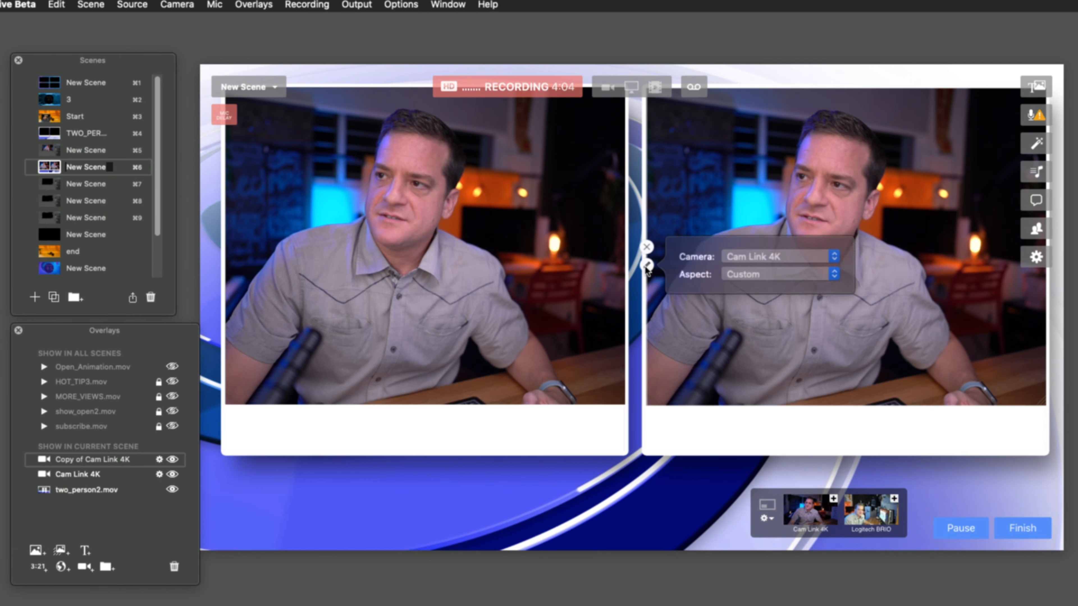
click(730, 261)
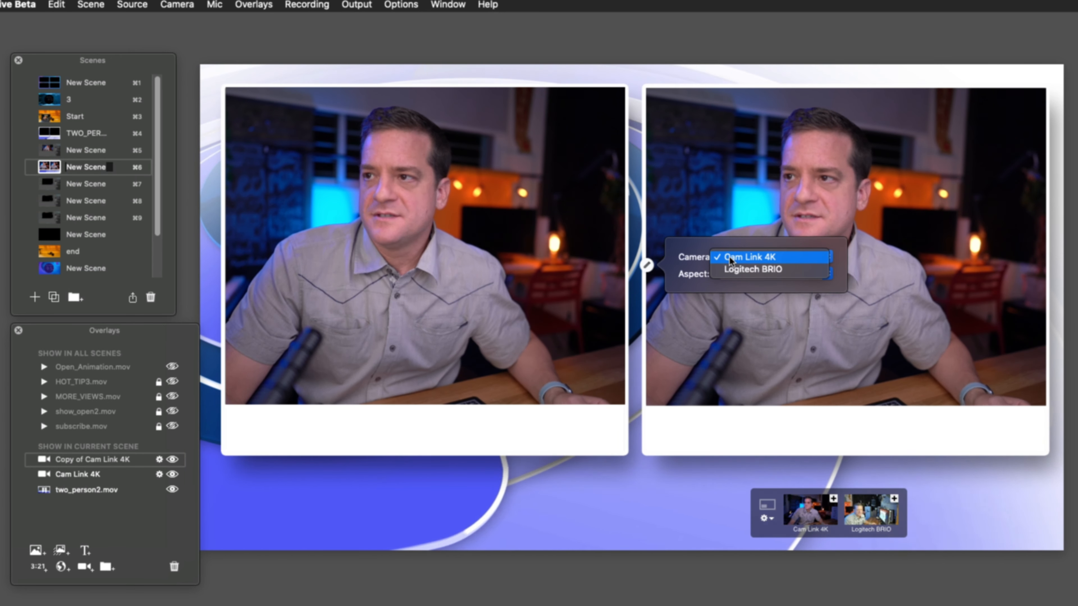
click(681, 231)
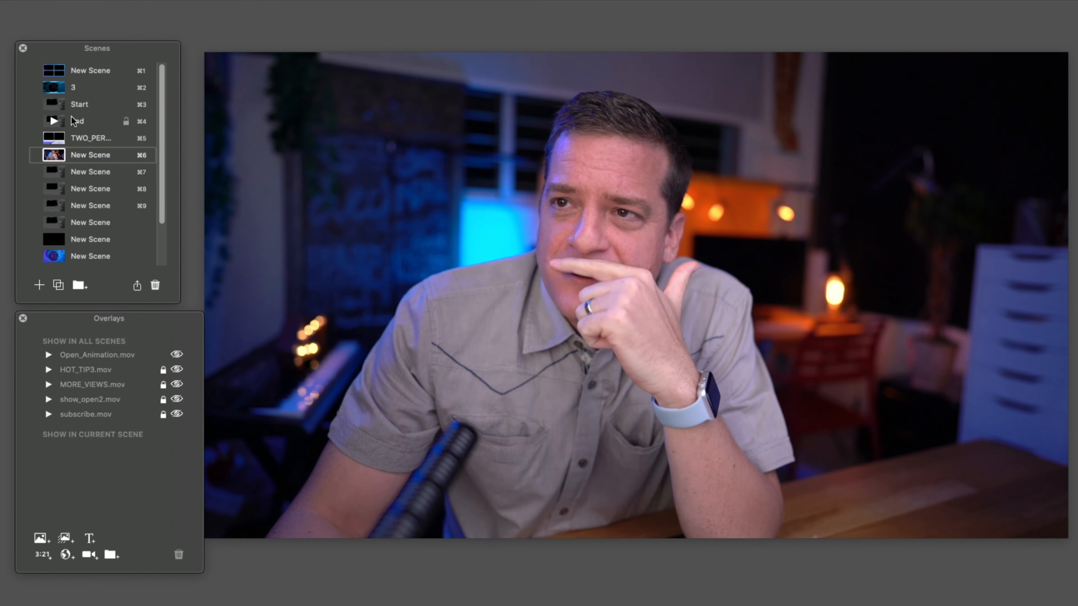
Run the Start scene to view its countdown layout, and switch to the end scene.
click(54, 105)
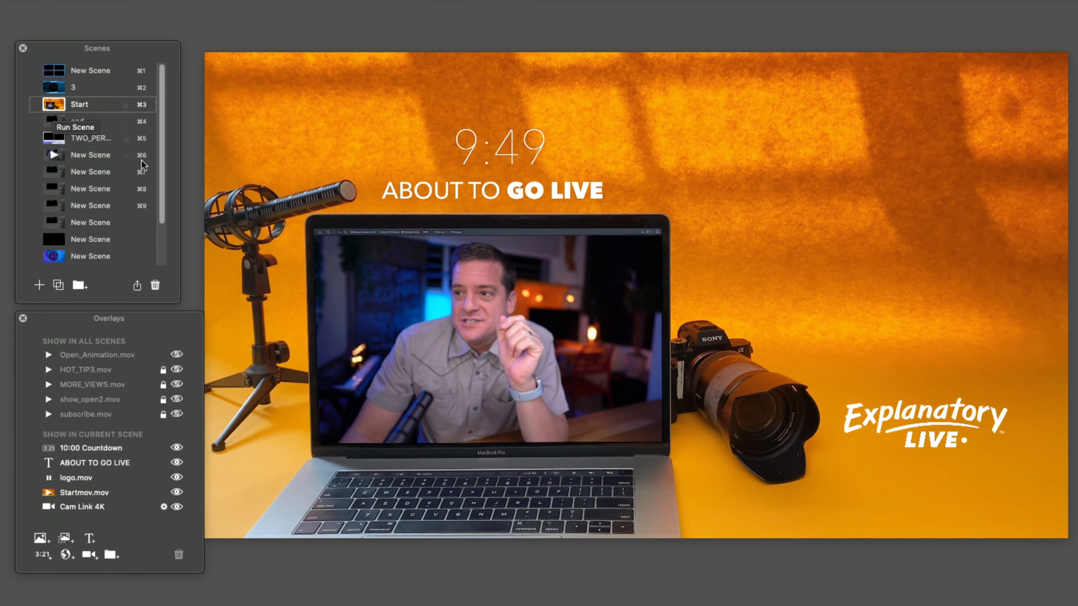
mouse_move(507, 339)
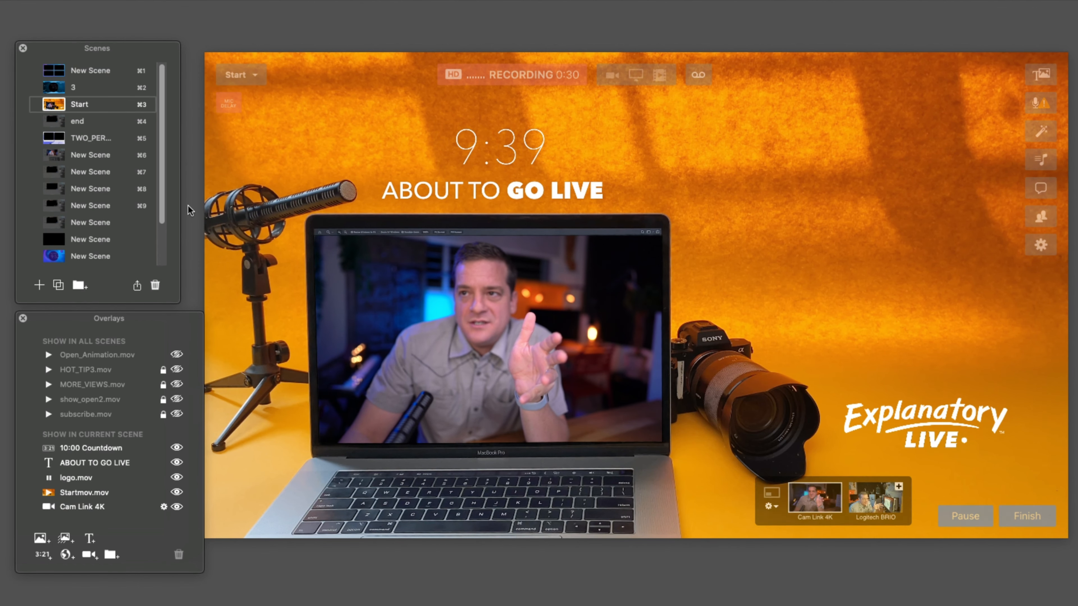
click(52, 122)
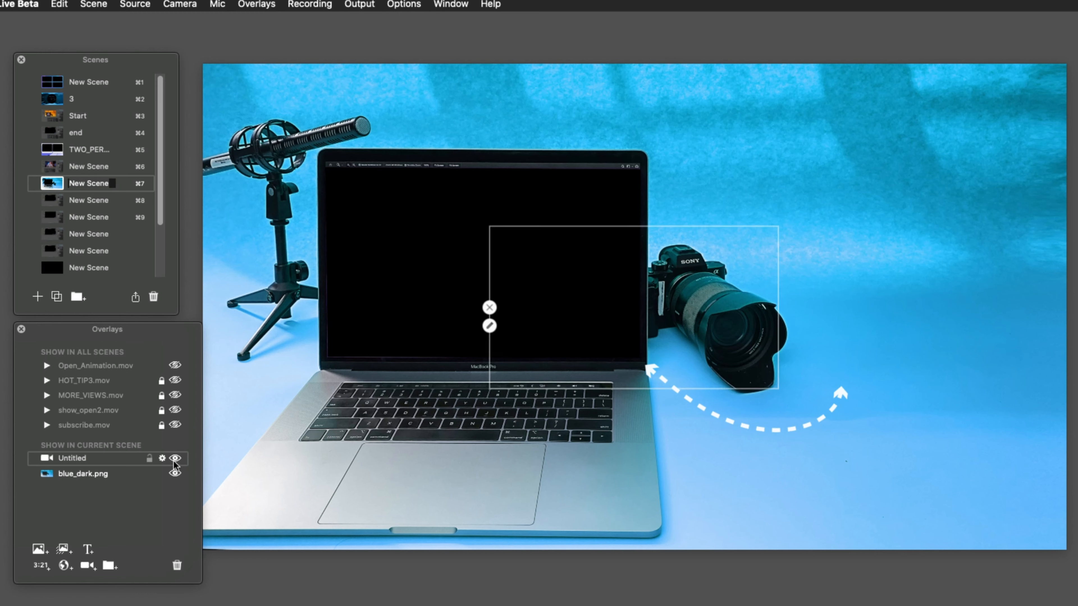
Assign Cam Link 4K to the untitled camera overlay and align it with the upper-left corner of the laptop screen.
click(162, 459)
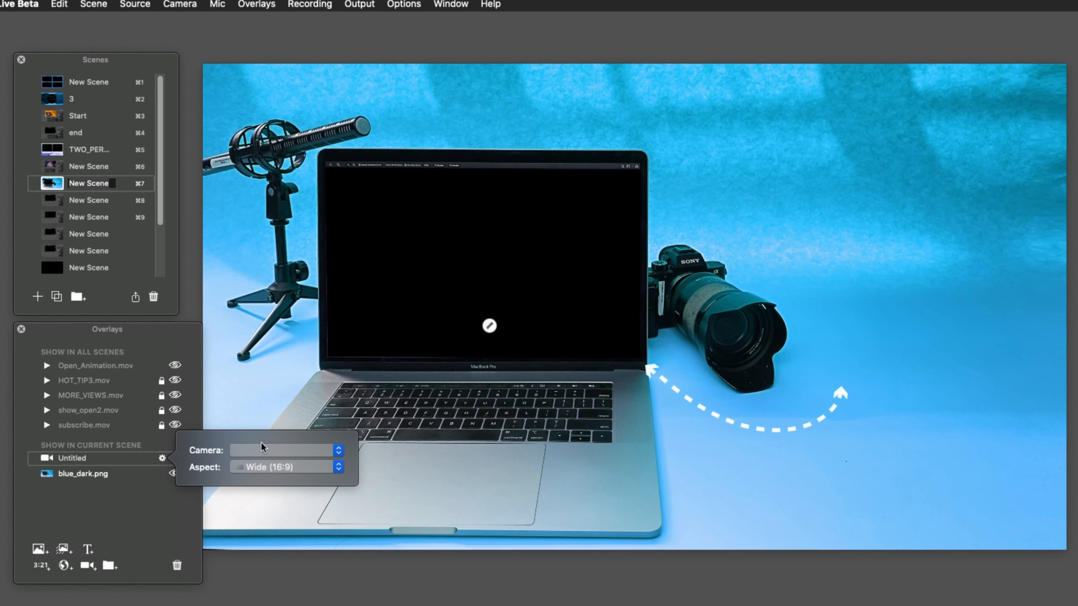
click(262, 450)
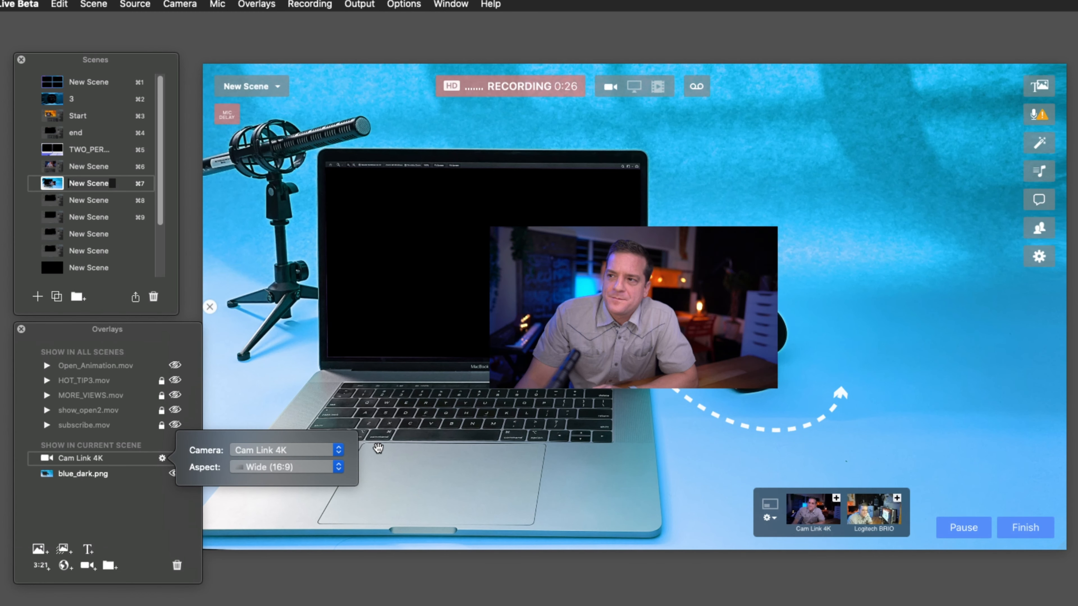
click(516, 307)
drag(516, 307, 441, 292)
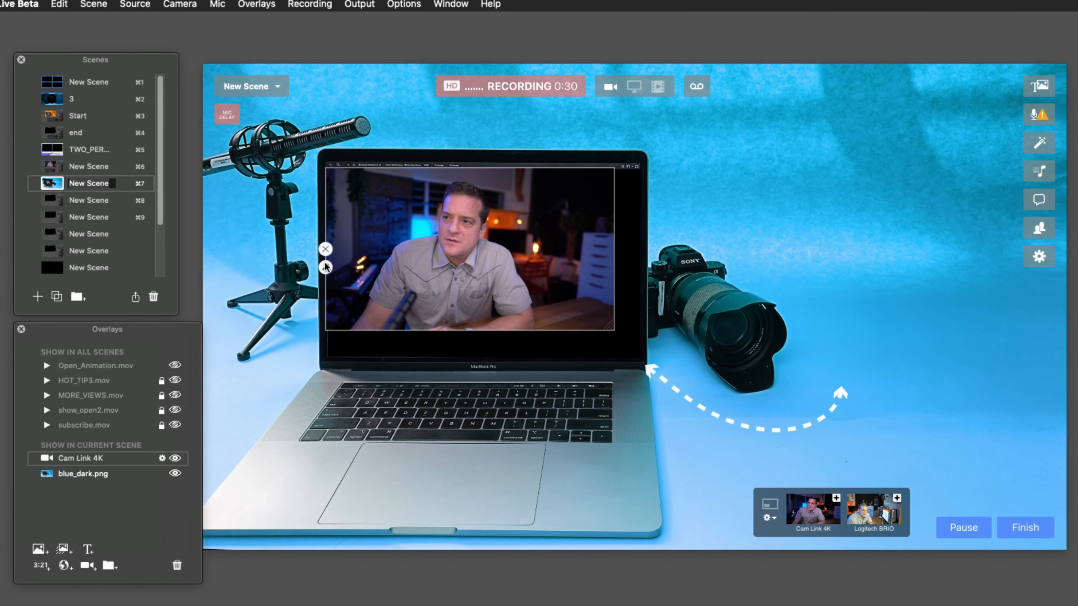
Set the camera overlay's aspect to Custom and resize it to fill the laptop screen in the blue background.
click(326, 268)
click(437, 278)
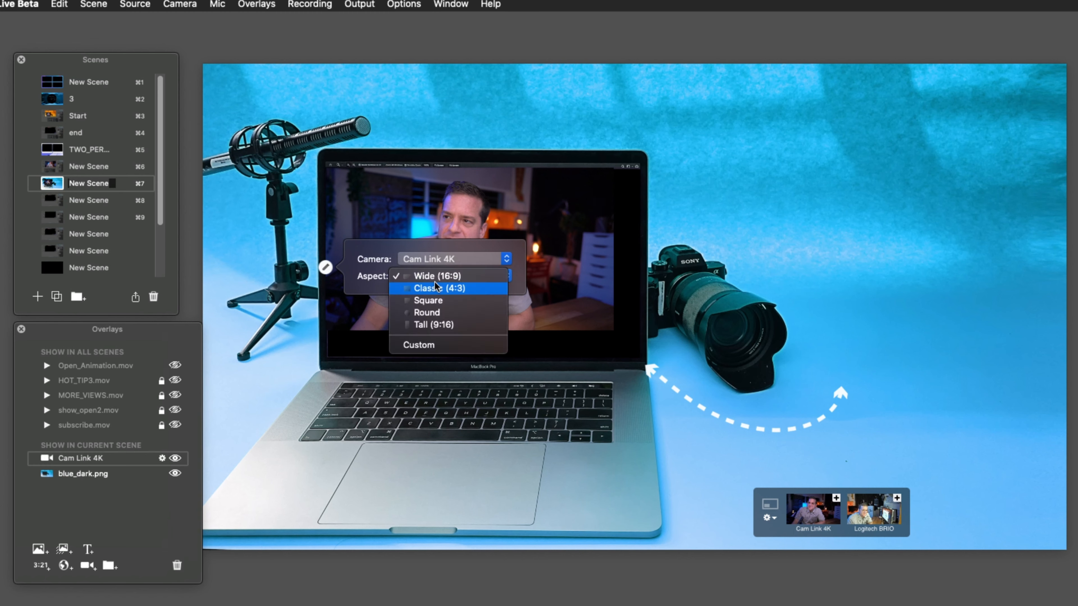
click(432, 344)
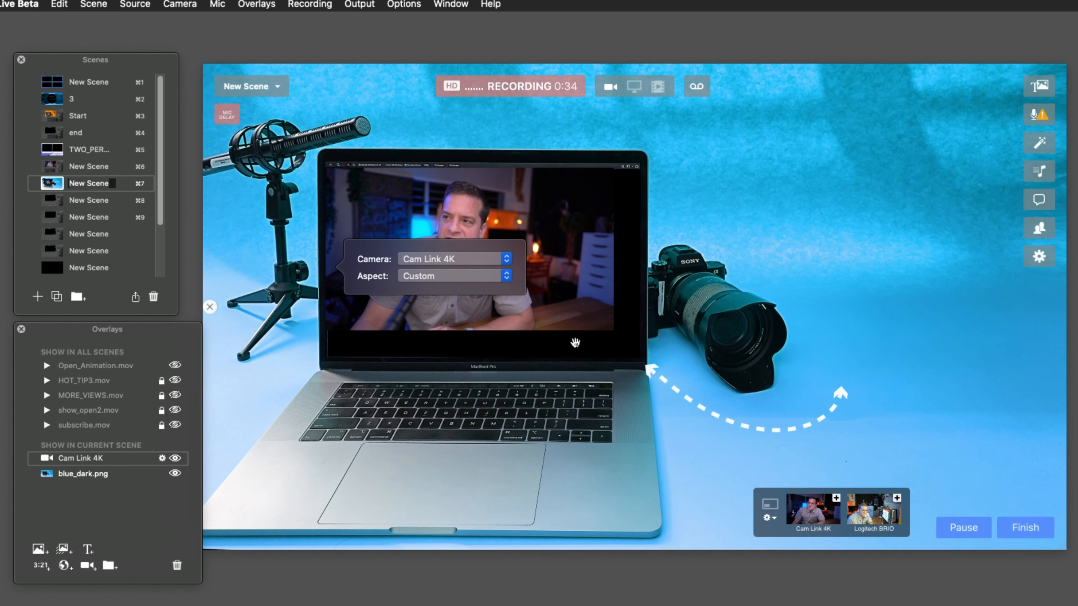
drag(611, 327, 638, 357)
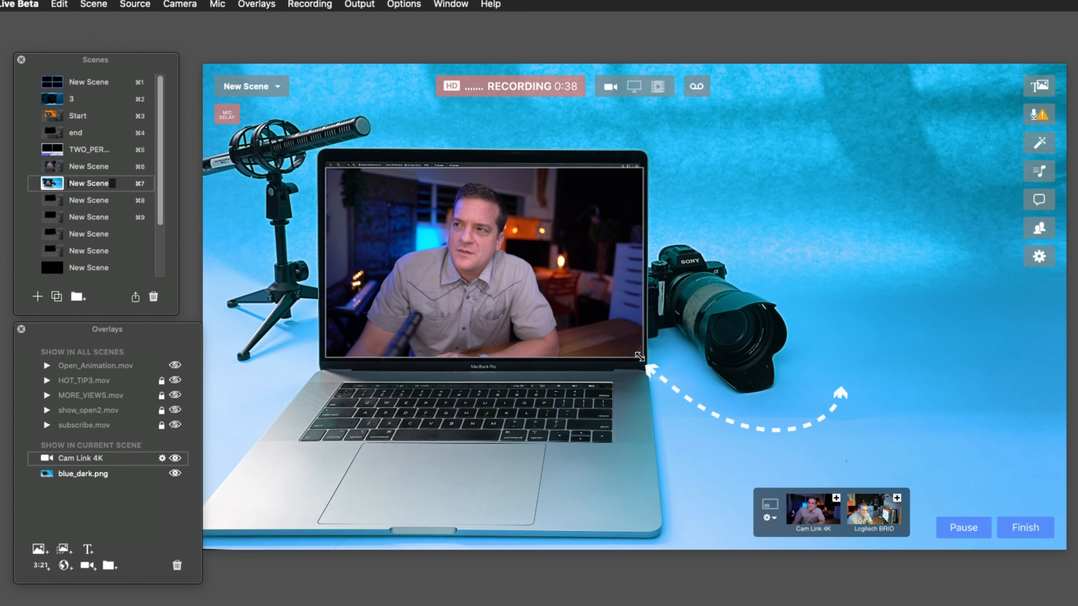